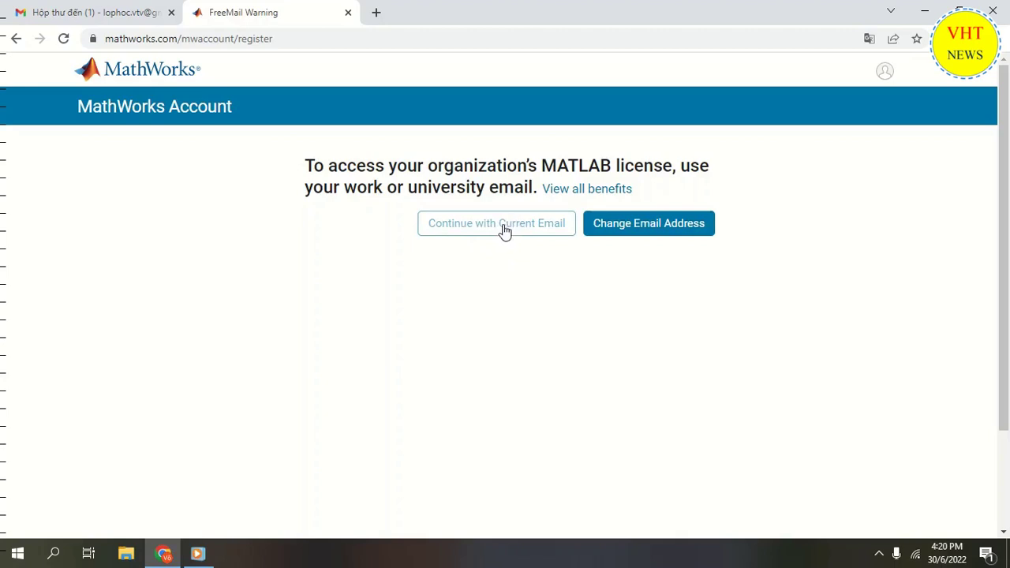
Keep registering with the current free email, then check the Gmail inbox for the verification message
{"action": "left_click", "coordinate": [505, 229]}
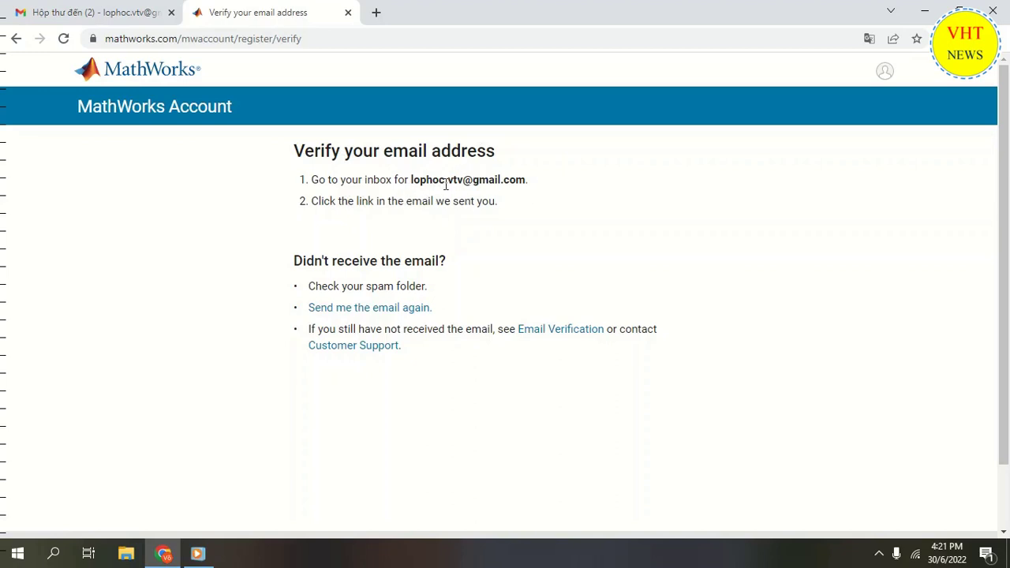
{"action": "left_click", "coordinate": [69, 16]}
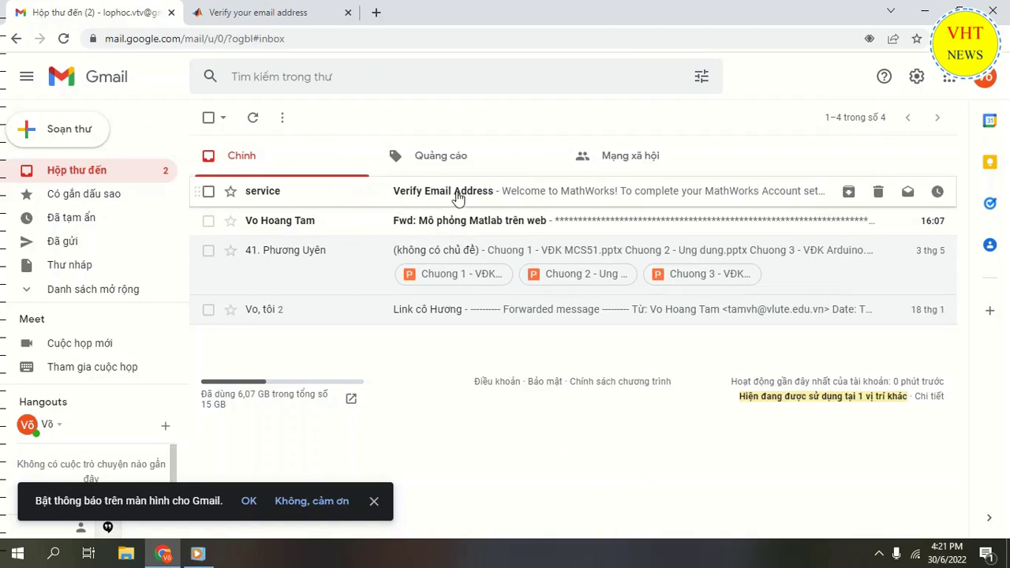
Open the MathWorks 'Verify Email Address' message and follow its verification link
{"action": "left_click", "coordinate": [458, 193]}
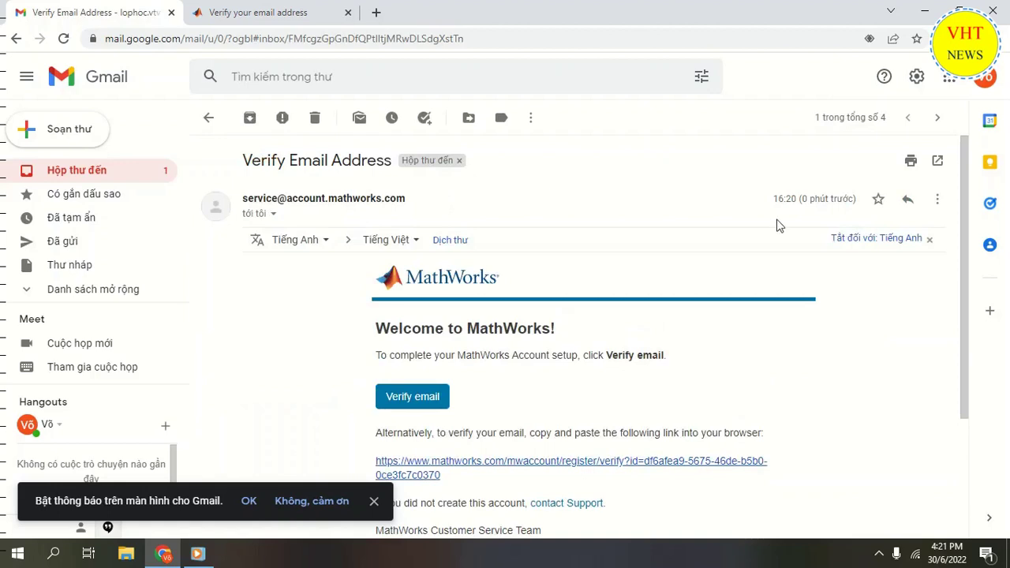
{"action": "left_click_drag", "start_coordinate": [967, 211], "coordinate": [978, 274]}
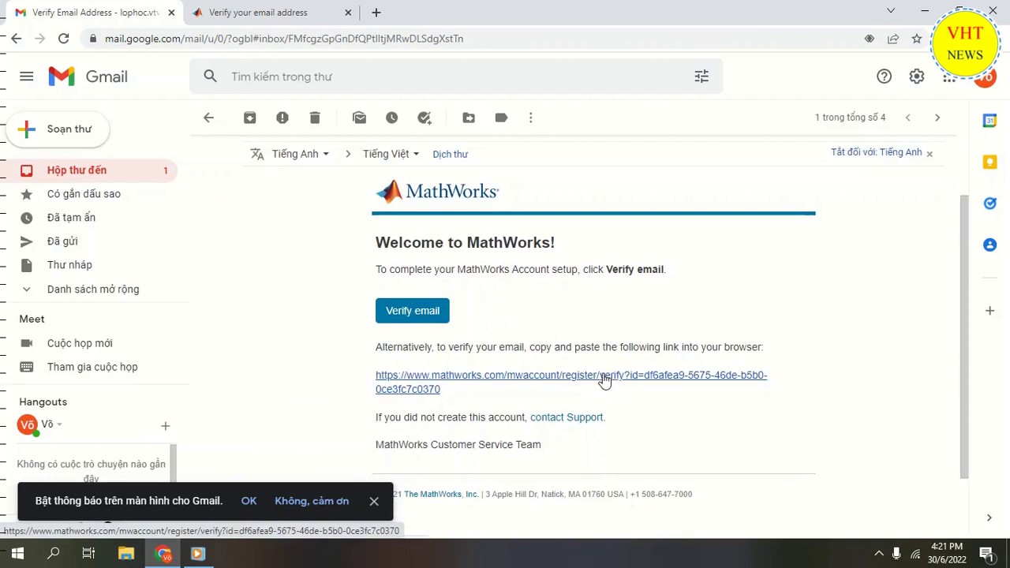
{"action": "left_click", "coordinate": [605, 377]}
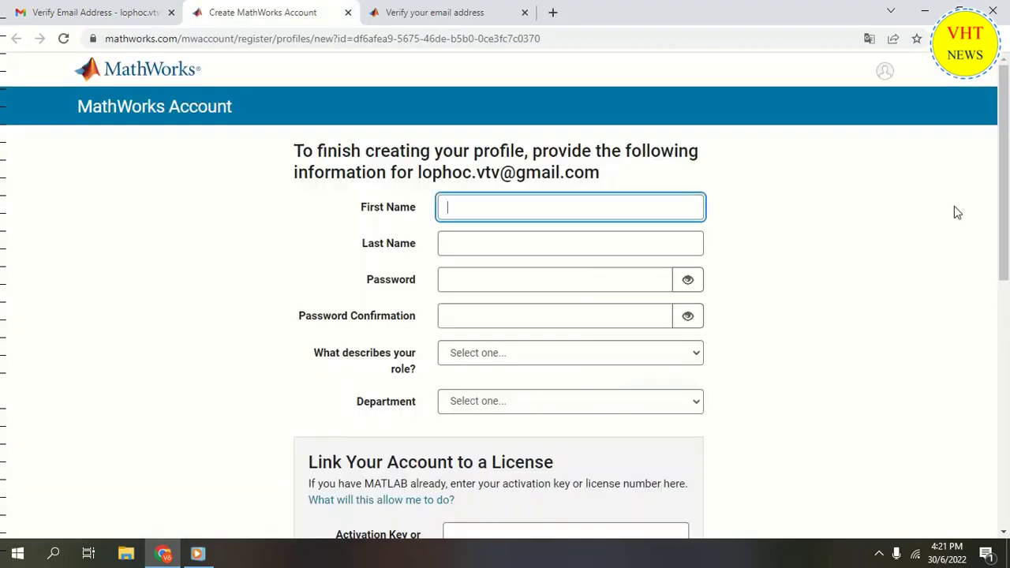
Enter the user's first and last name in the profile form
{"action": "left_click_drag", "start_coordinate": [1004, 202], "coordinate": [1008, 227]}
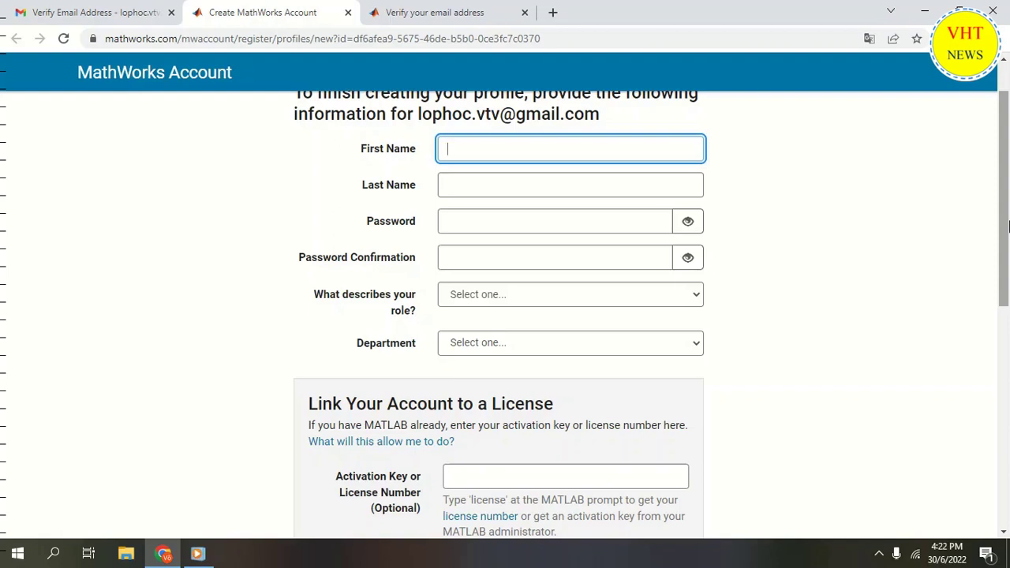
{"action": "type", "text": "Lop"}
{"action": "key", "text": "Tab"}
{"action": "type", "text": "Hoc"}
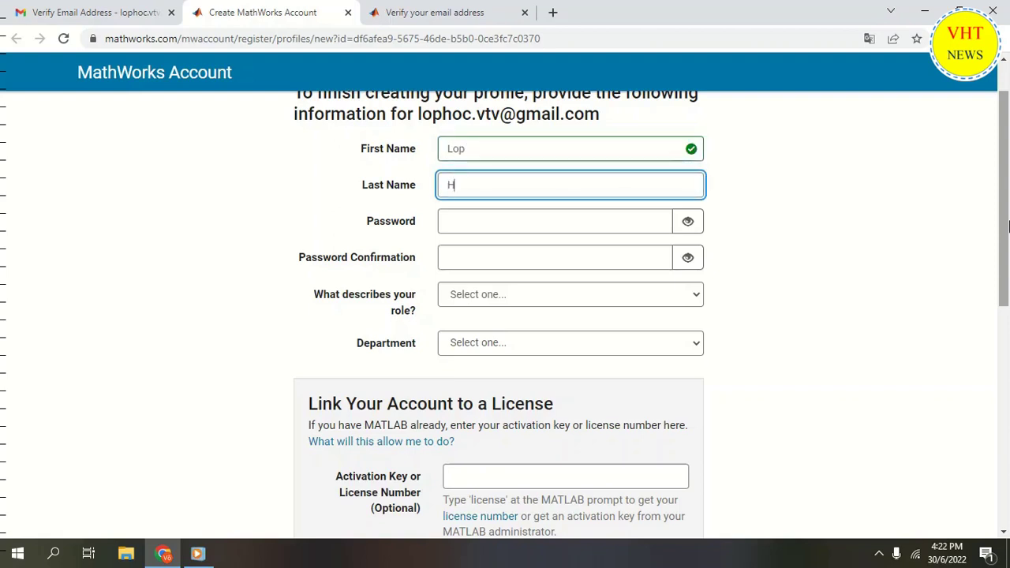
Enter a password with uppercase, lowercase letters and a number, rated Fair
{"action": "left_click", "coordinate": [491, 229]}
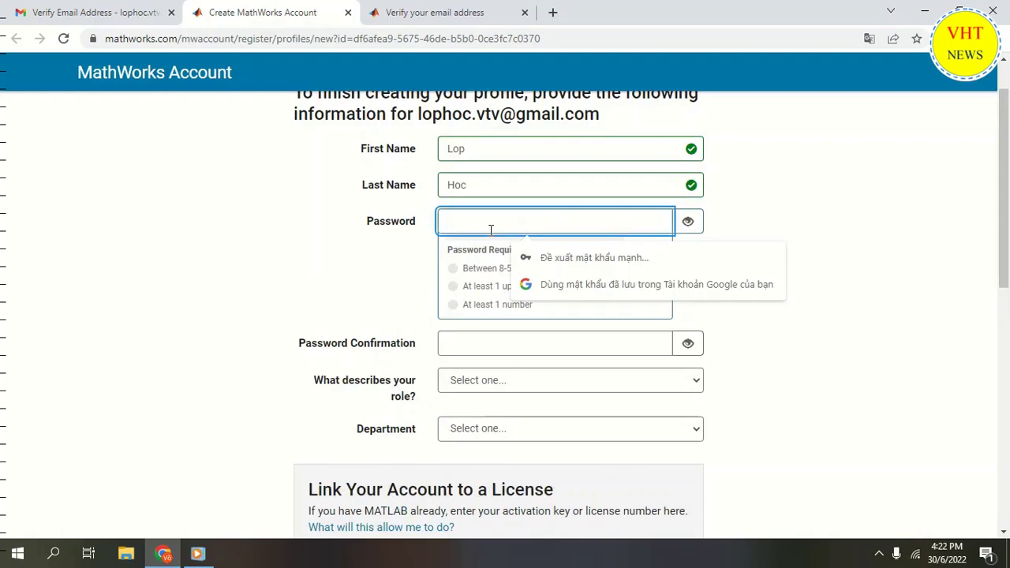
{"action": "type", "text": "•••••"}
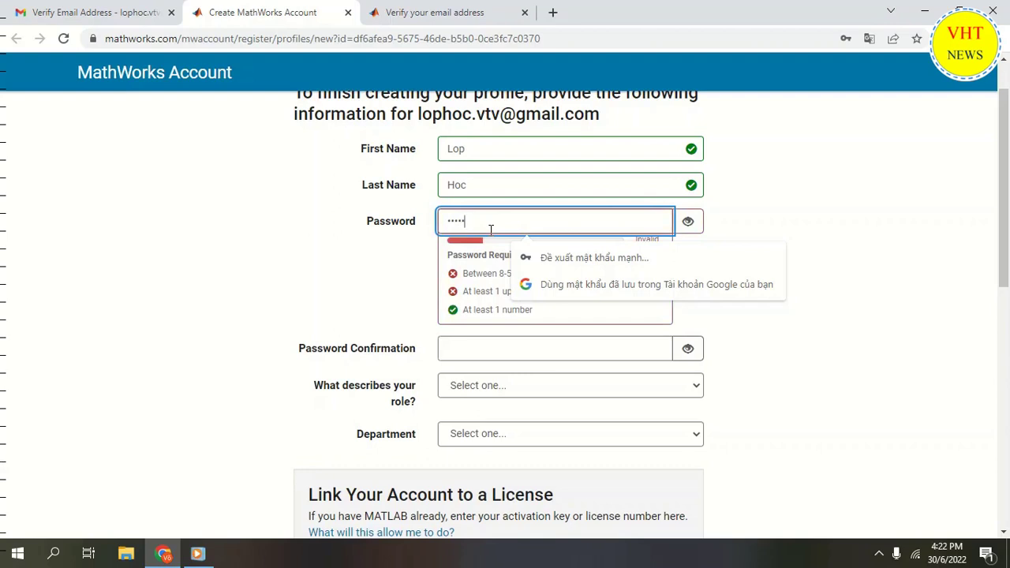
{"action": "key", "text": "ctrl+a"}
{"action": "type", "text": "••••••••"}
{"action": "key", "text": "Tab"}
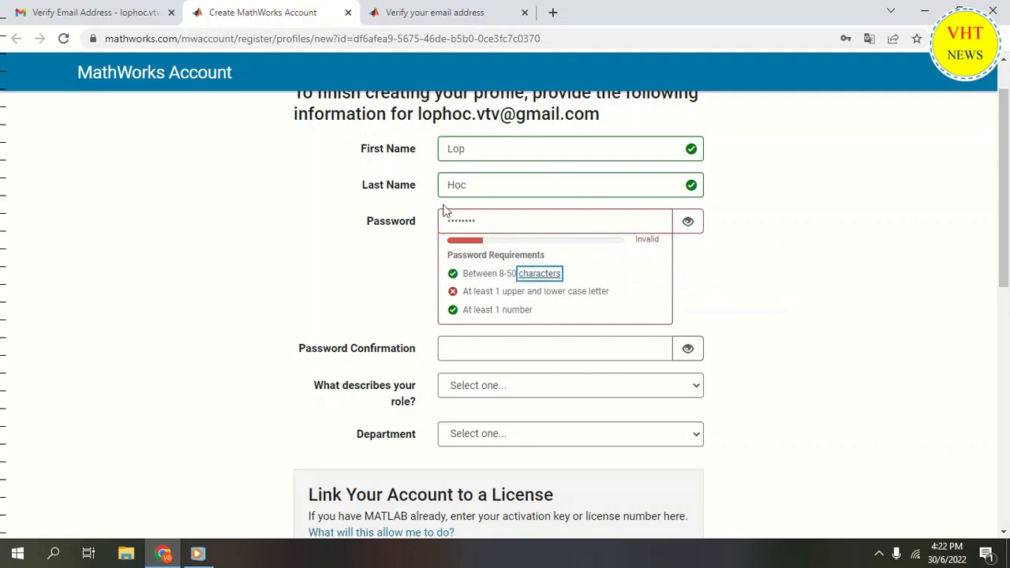
{"action": "left_click", "coordinate": [507, 226]}
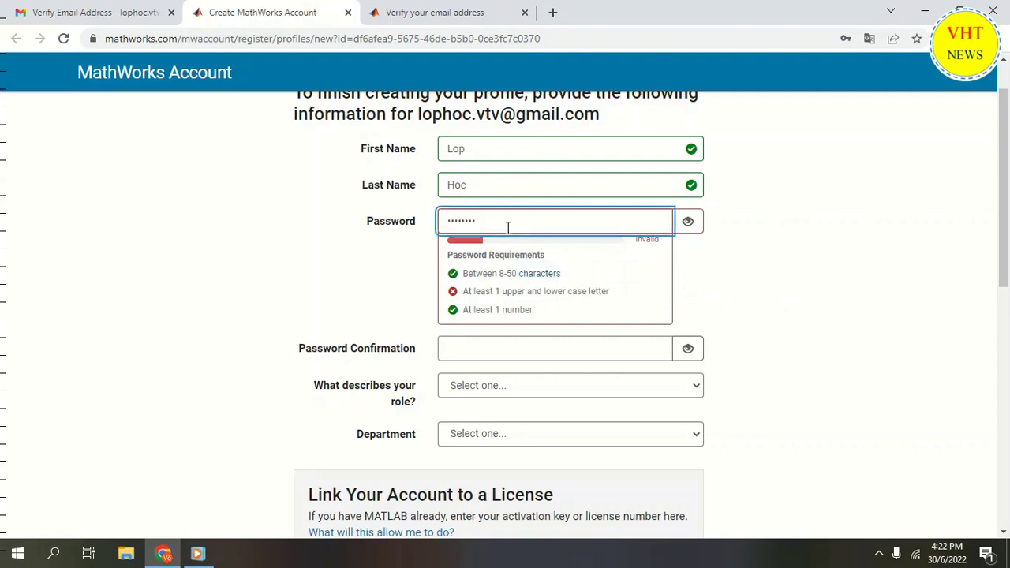
{"action": "key", "text": "Left"}
{"action": "key", "text": "Left"}
{"action": "key", "text": "Left"}
{"action": "key", "text": "Left"}
{"action": "key", "text": "Left"}
{"action": "key", "text": "Left"}
{"action": "key", "text": "Left"}
{"action": "key", "text": "Left"}
{"action": "key", "text": "Home"}
{"action": "type", "text": "VTV1"}
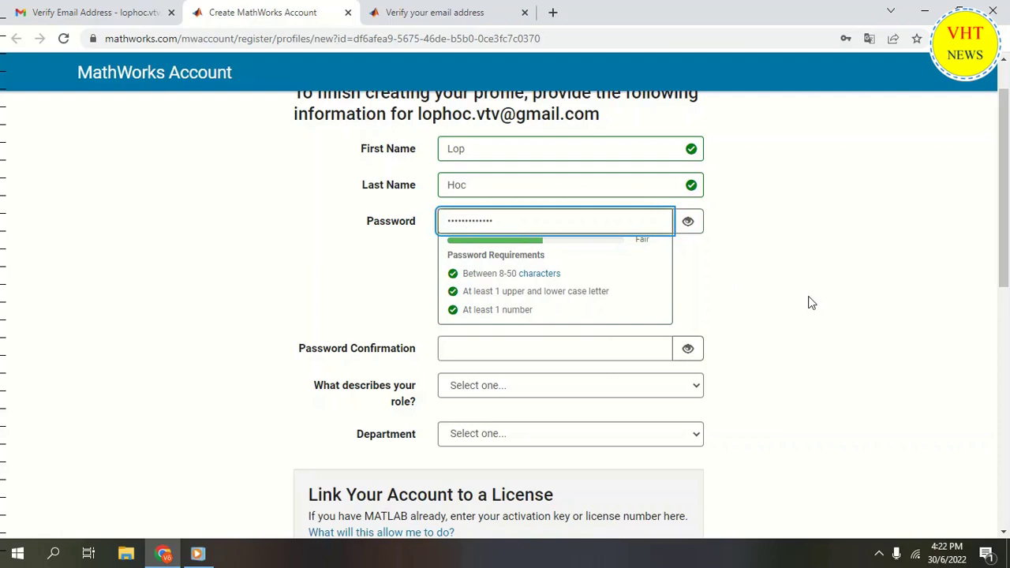
{"action": "left_click", "coordinate": [502, 356]}
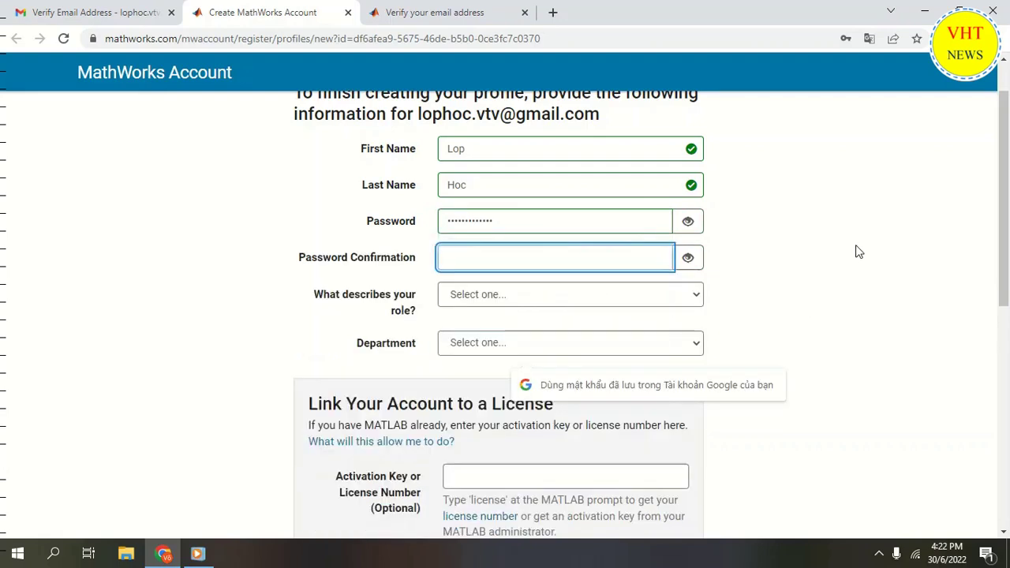
Retype the password as confirmation and choose the Educator, Researcher (College, University) role
{"action": "type", "text": "*****"}
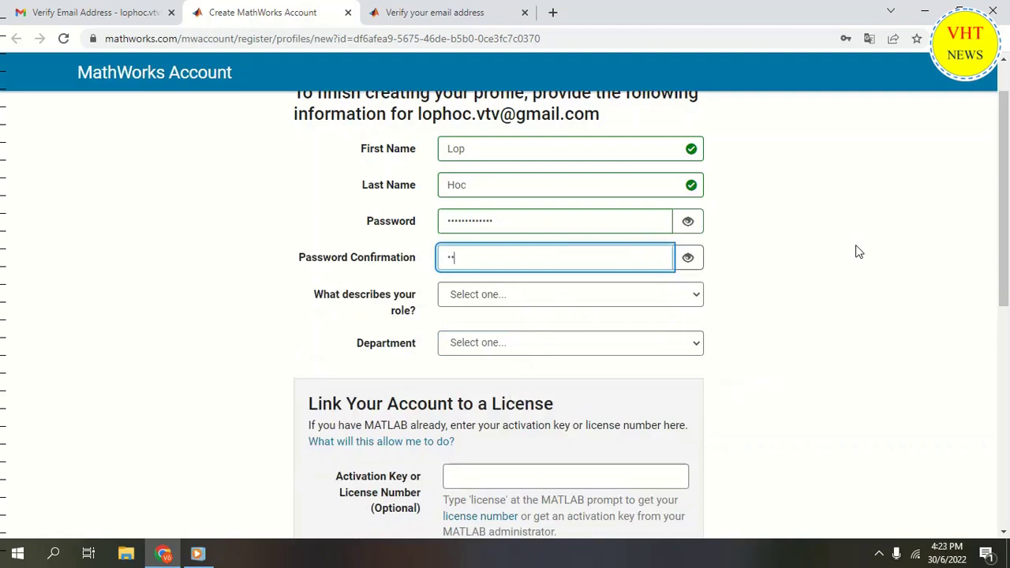
{"action": "type", "text": "********"}
{"action": "left_click", "coordinate": [692, 298]}
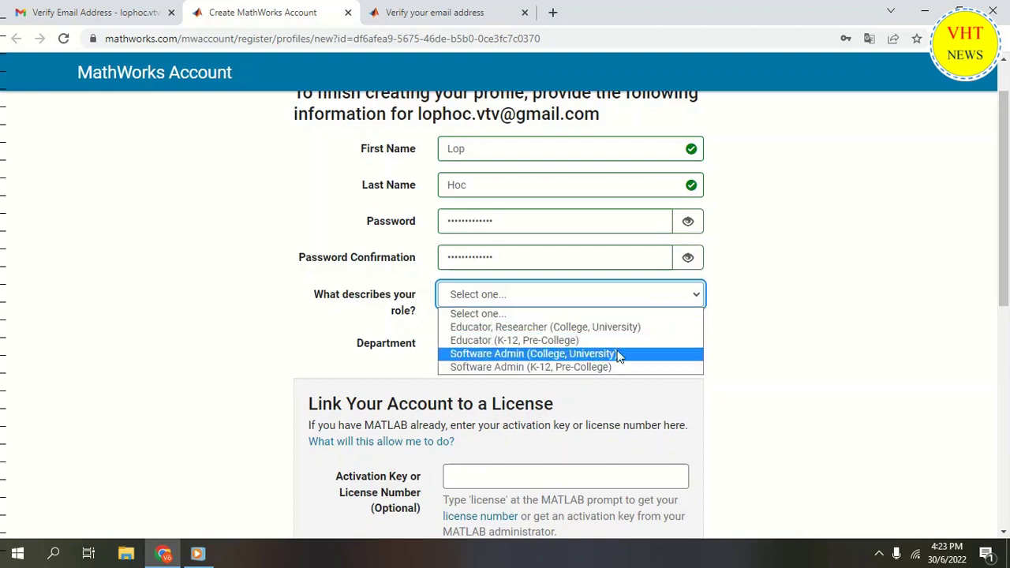
{"action": "left_click", "coordinate": [562, 327]}
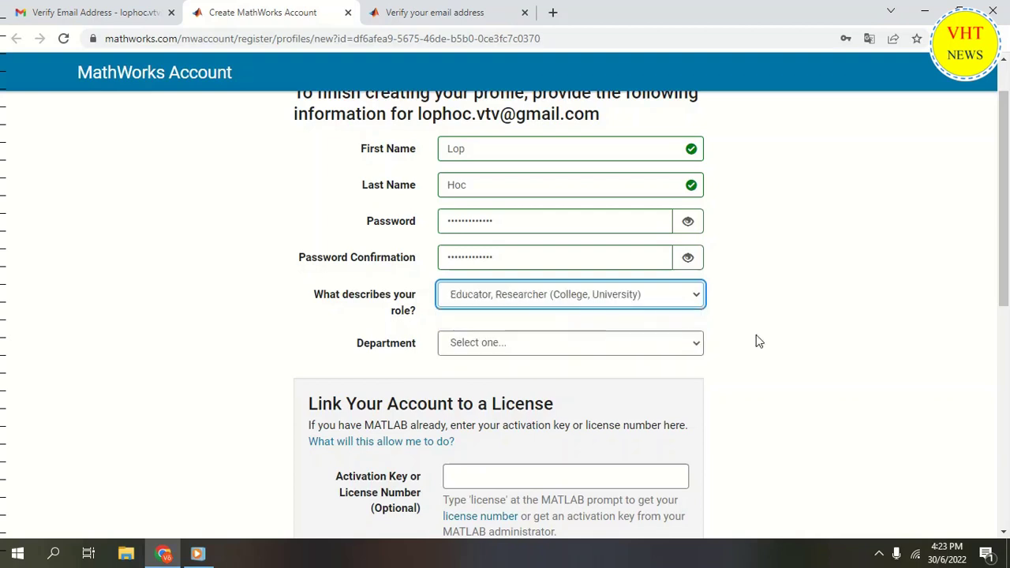
Set the department to Electrical and Computer Engineering
{"action": "left_click", "coordinate": [693, 349]}
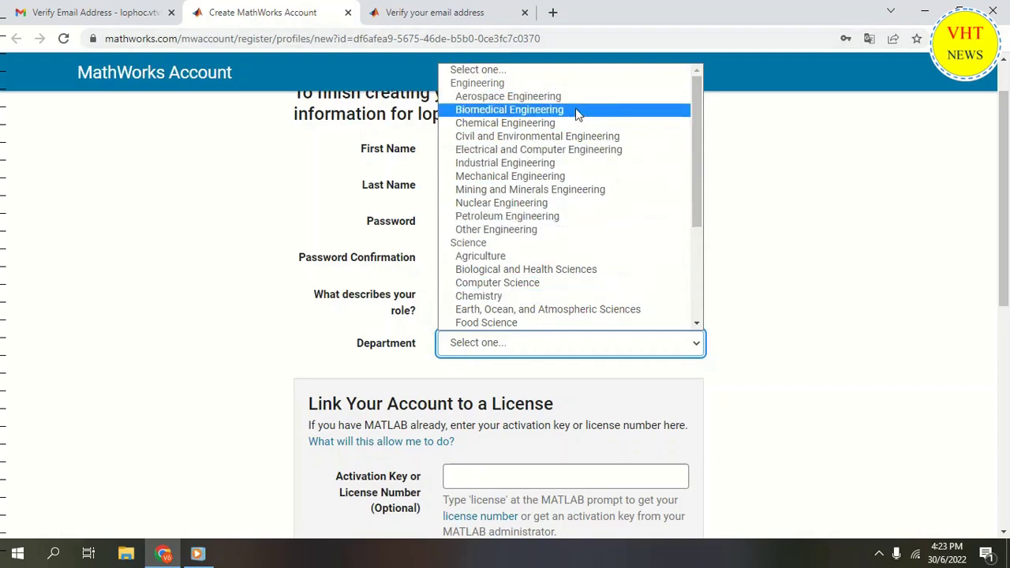
{"action": "mouse_move", "coordinate": [697, 106]}
{"action": "left_mouse_down"}
{"action": "mouse_move", "coordinate": [708, 229]}
{"action": "mouse_move", "coordinate": [699, 123]}
{"action": "left_mouse_up"}
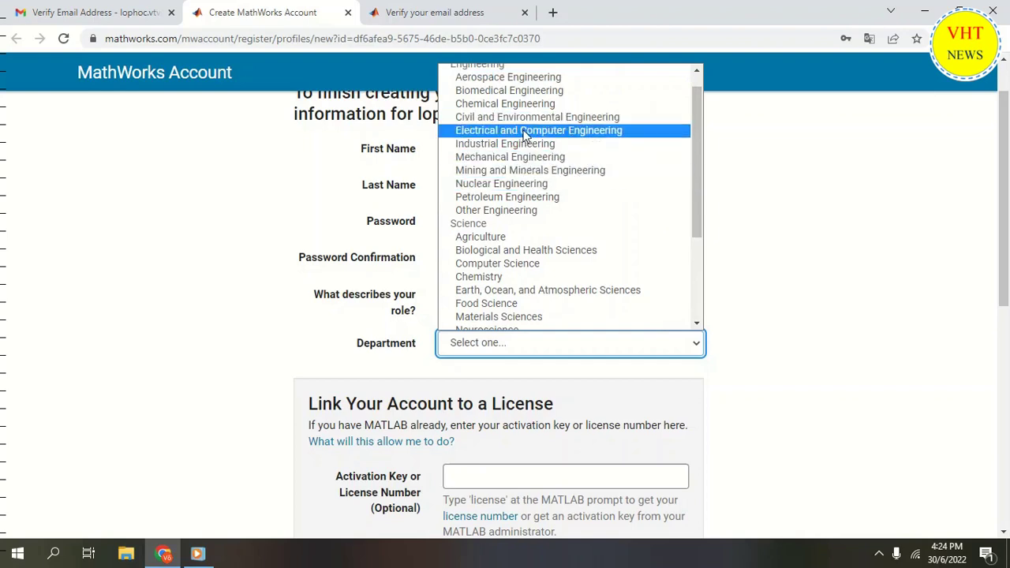
{"action": "left_click", "coordinate": [527, 136]}
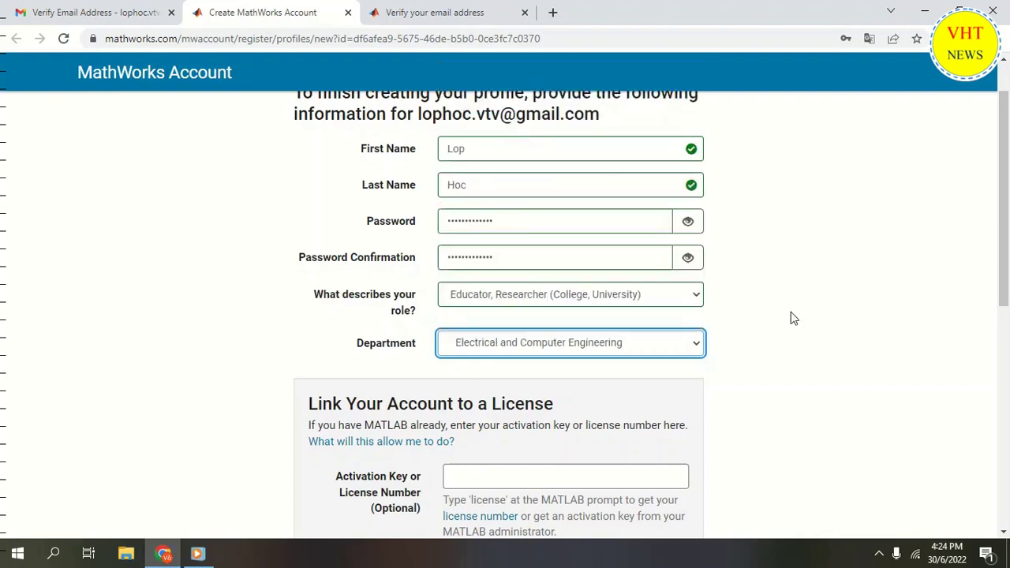
{"action": "left_click_drag", "start_coordinate": [1006, 286], "coordinate": [1005, 343]}
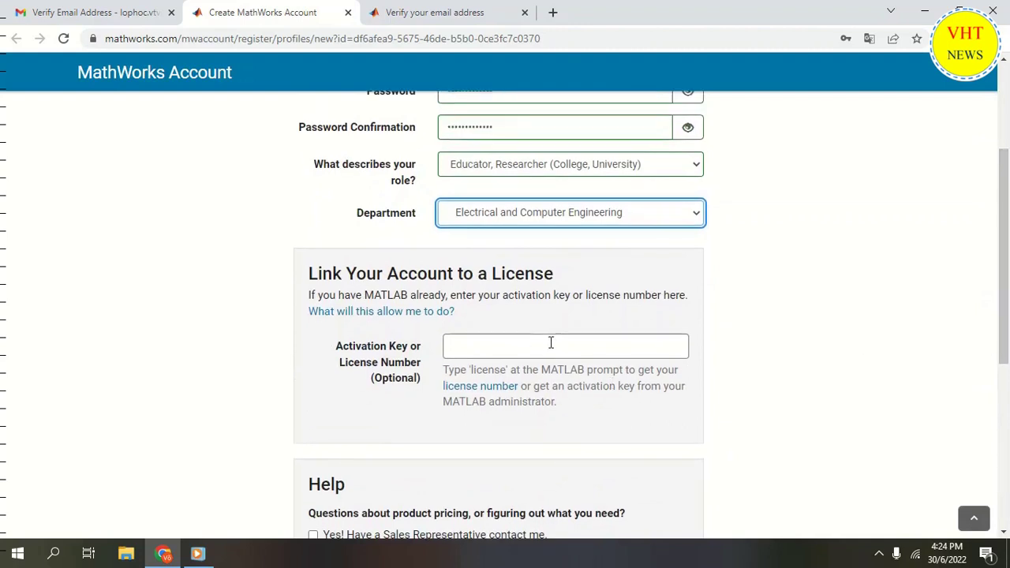
Tick 'I accept the Online Services Agreement' and submit the profile with Create
{"action": "left_click", "coordinate": [550, 345]}
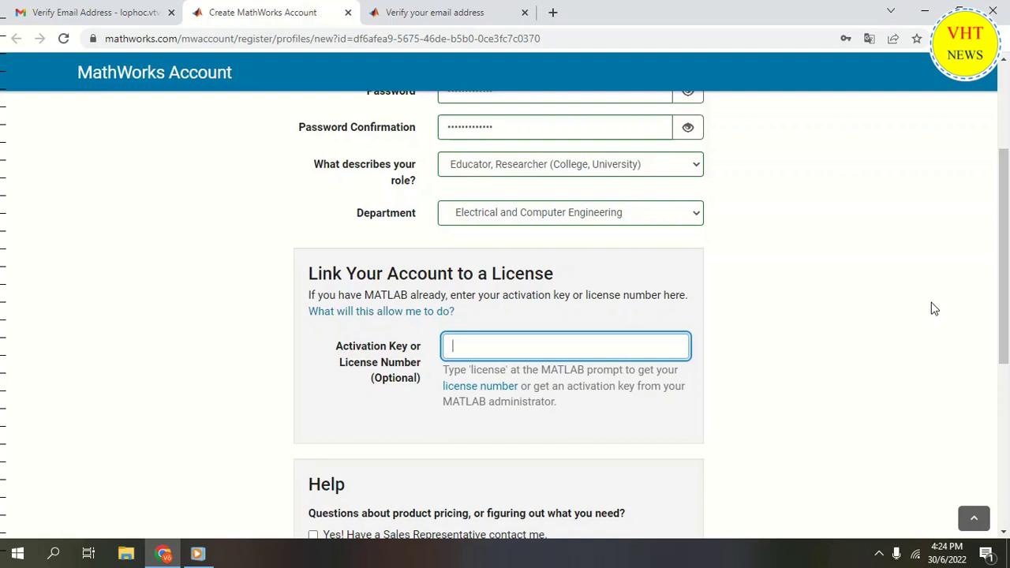
{"action": "left_click_drag", "start_coordinate": [1005, 268], "coordinate": [1008, 360]}
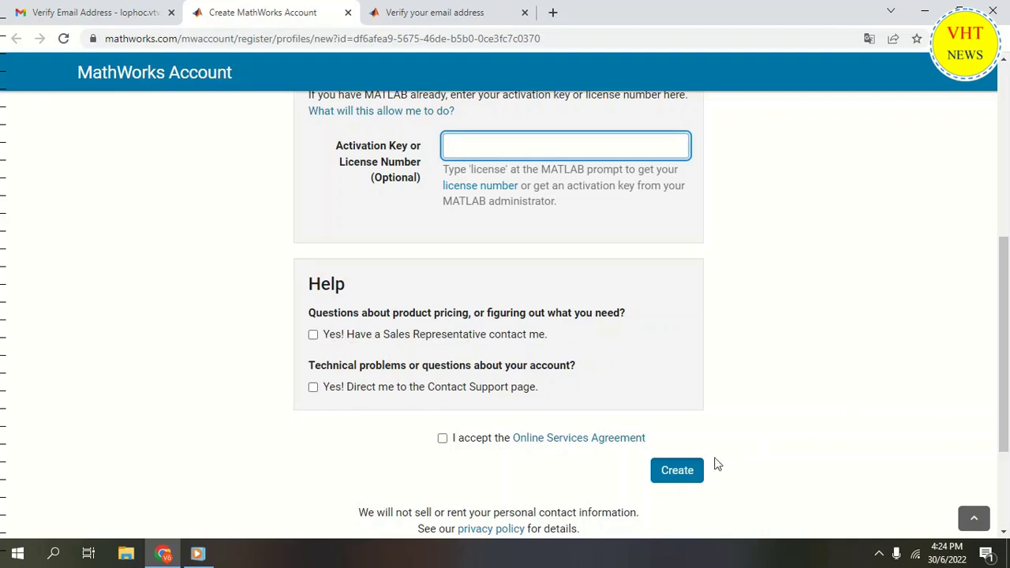
{"action": "left_click", "coordinate": [441, 439]}
{"action": "left_click_drag", "start_coordinate": [1005, 387], "coordinate": [992, 200]}
{"action": "scroll", "coordinate": [514, 473], "scroll_direction": "down", "scroll_amount": 6}
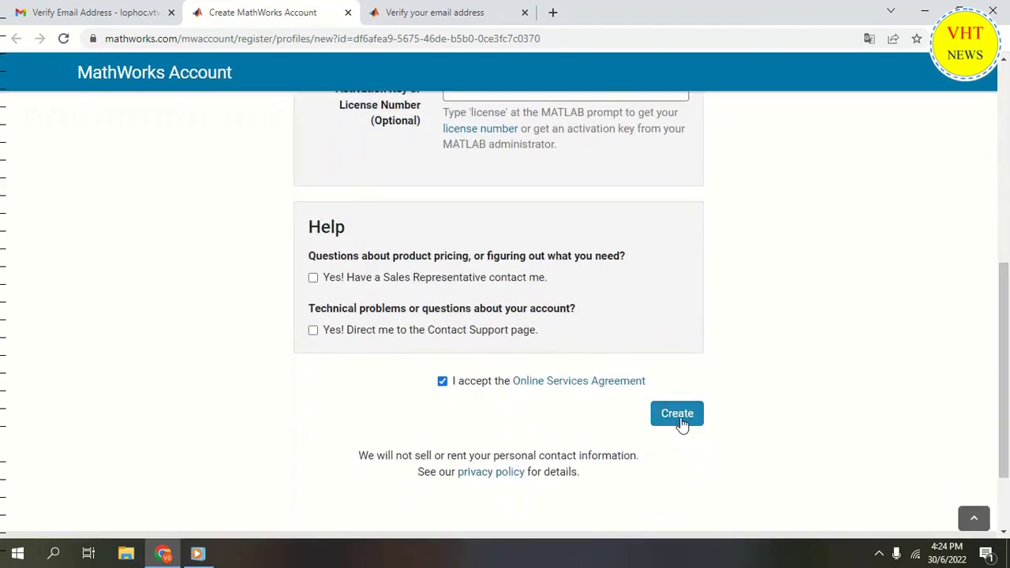
{"action": "left_click", "coordinate": [678, 420]}
{"action": "left_click", "coordinate": [676, 418]}
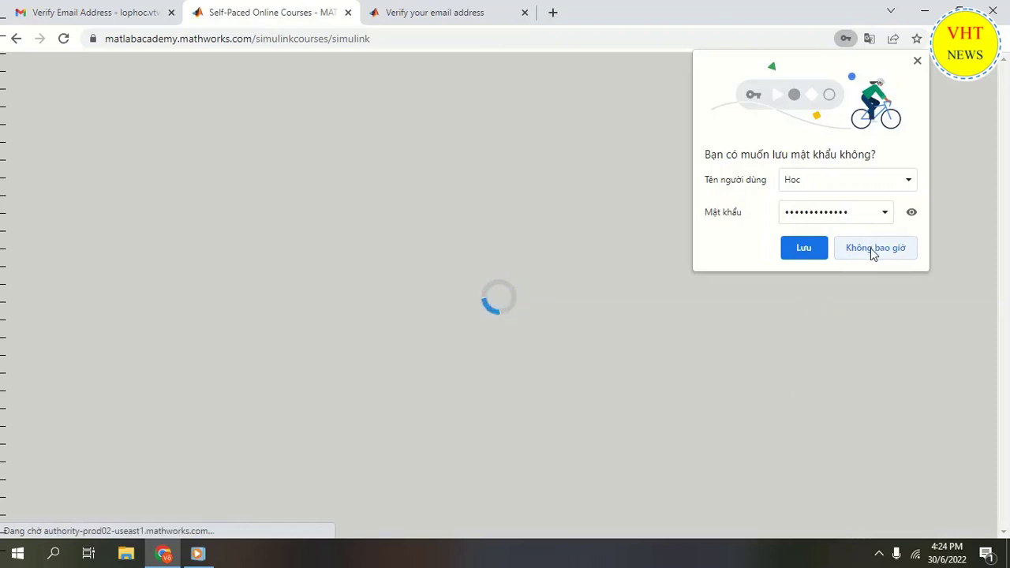
Choose 'Never' on Chrome's save-password prompt and close the Simulink Onramp course panel
{"action": "left_click", "coordinate": [872, 249]}
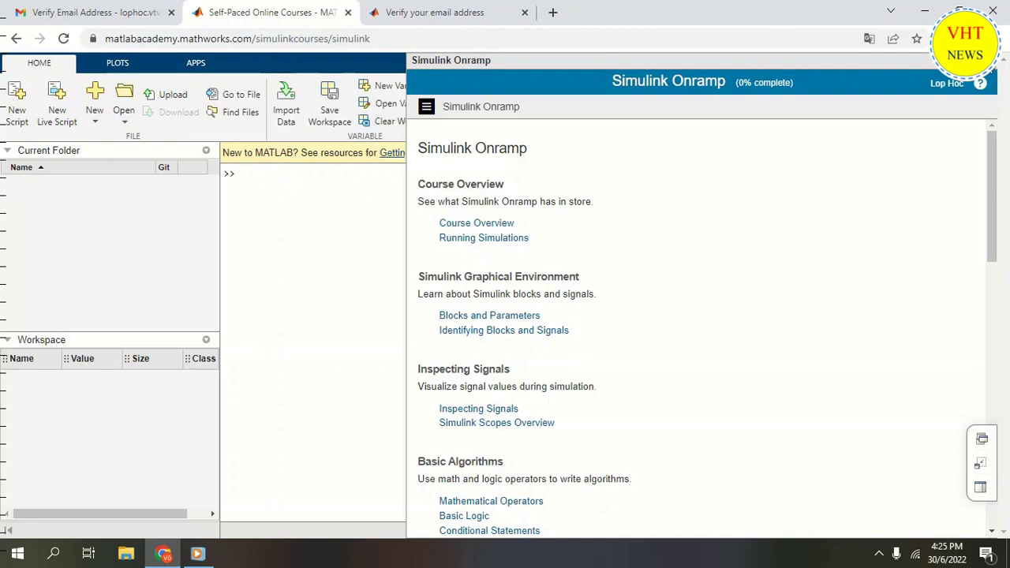
{"action": "left_click", "coordinate": [991, 60]}
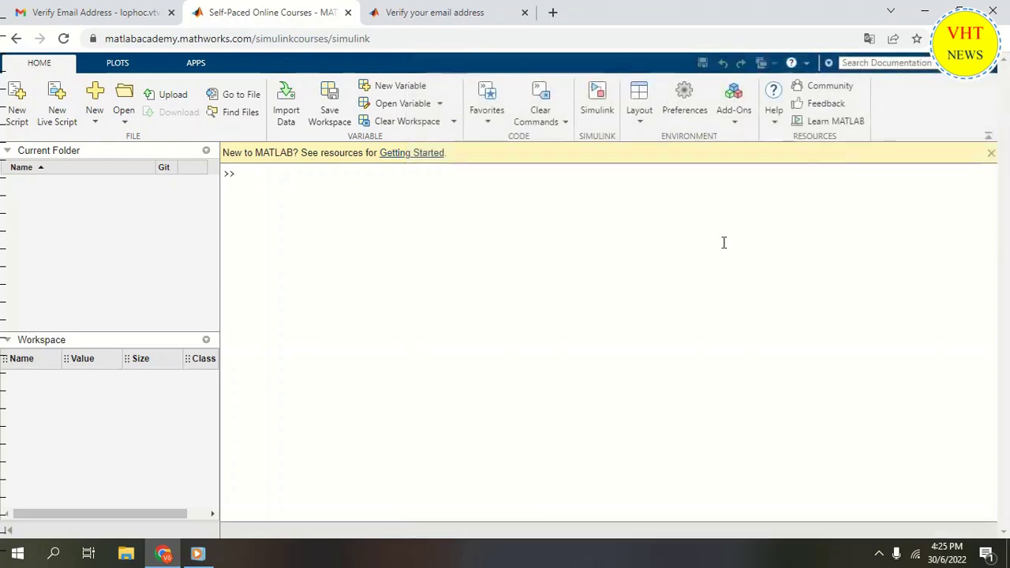